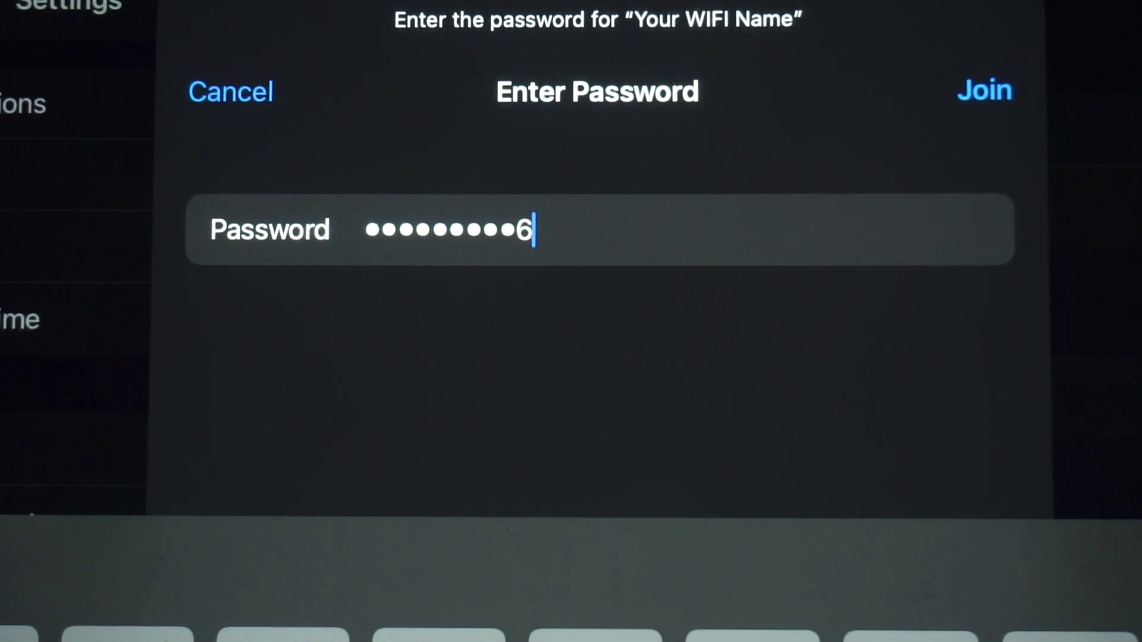
Join the 'Your WIFI Name' network on the iPad using the entered password
left_click(984, 91)
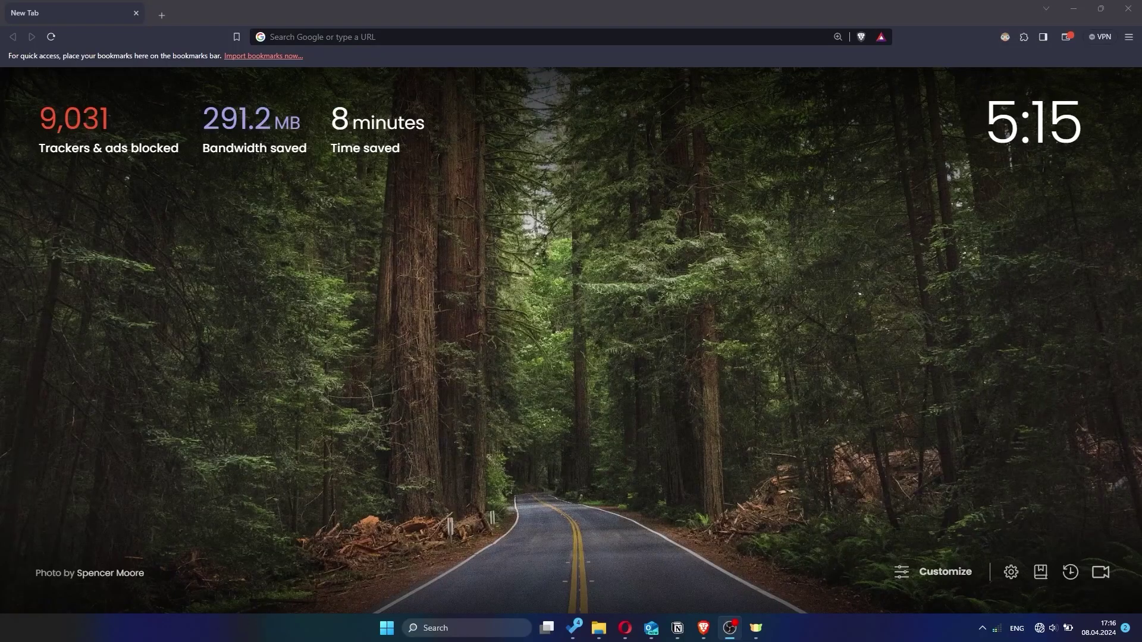
Go to the router address 192.168.1.1 in Brave
left_click(680, 37)
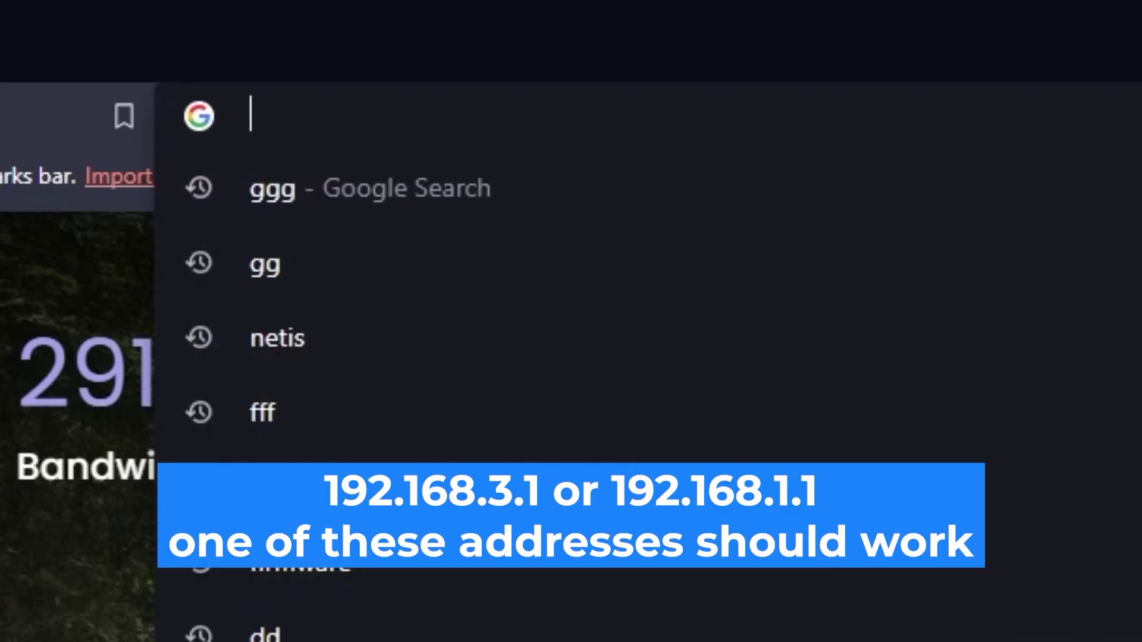
type("192")
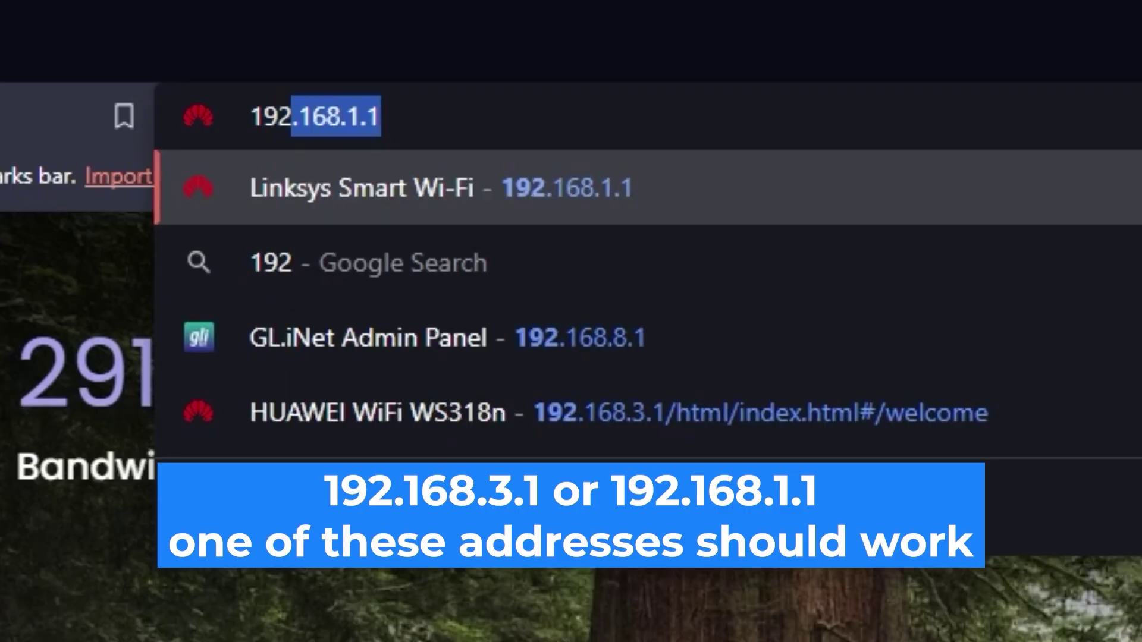
type(".168.1.1")
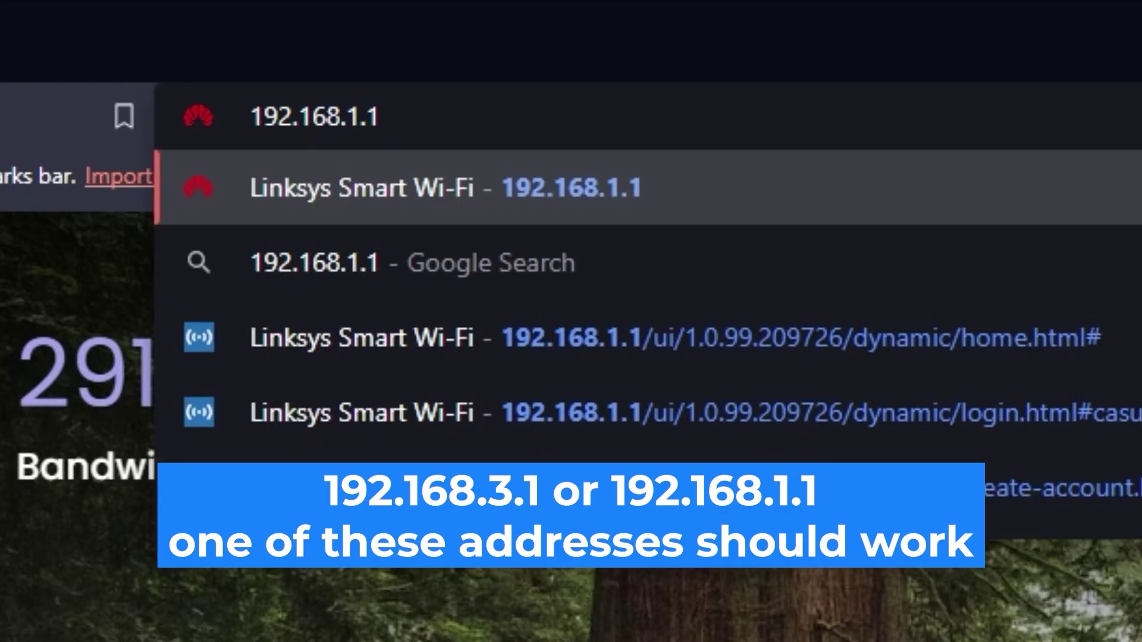
key("Return")
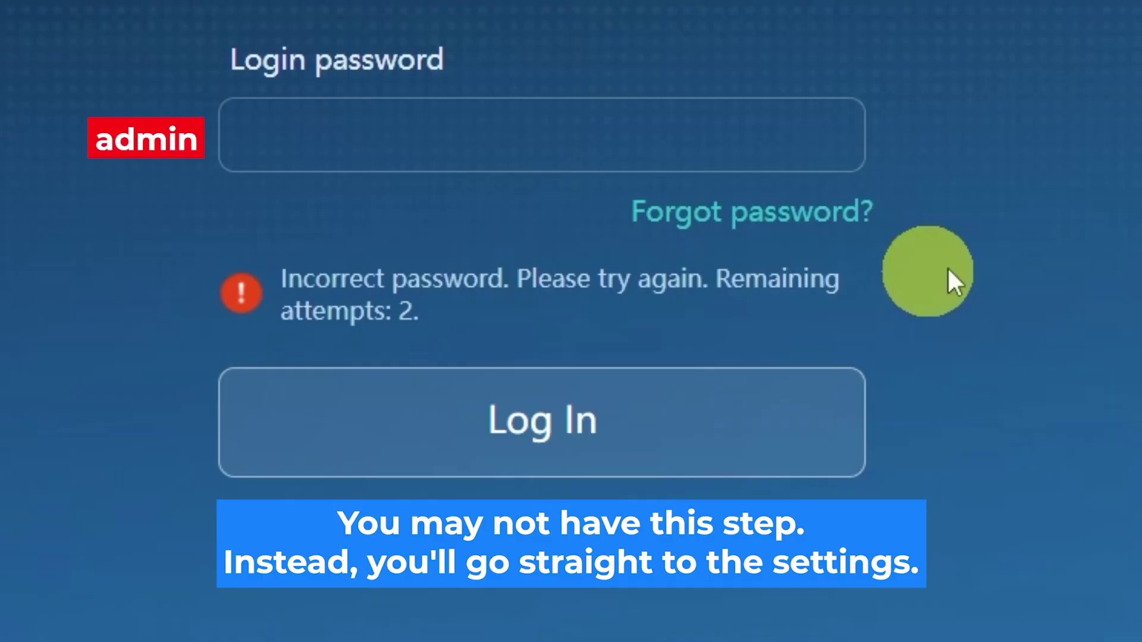
Enter the router login password, retry after an incorrect attempt, and log in
left_click(627, 135)
type("a")
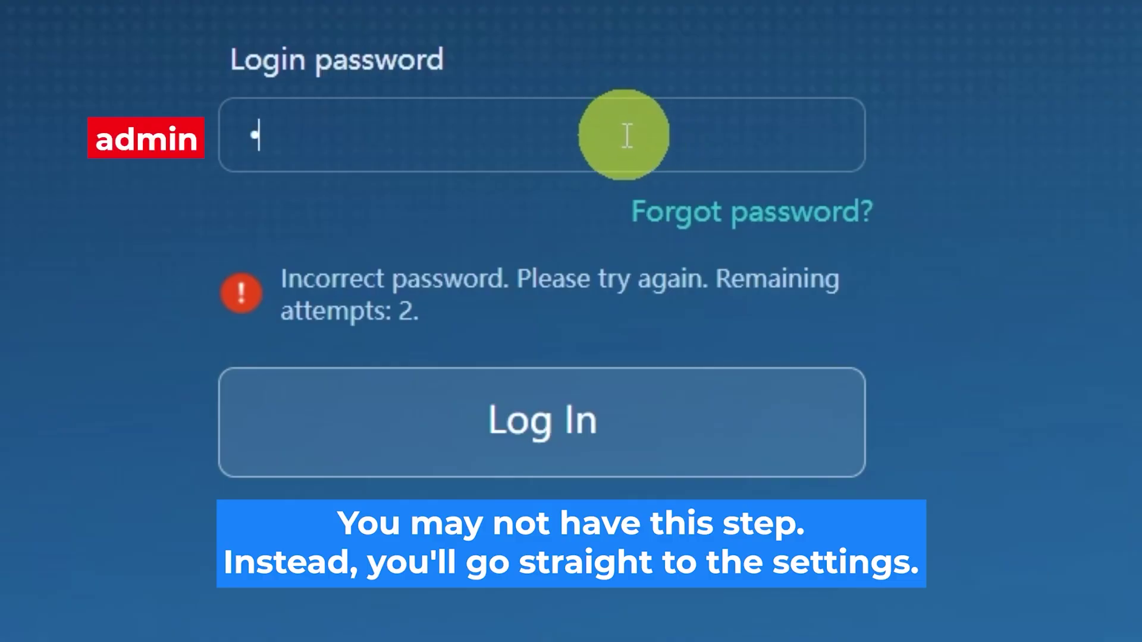
type("dmin12345")
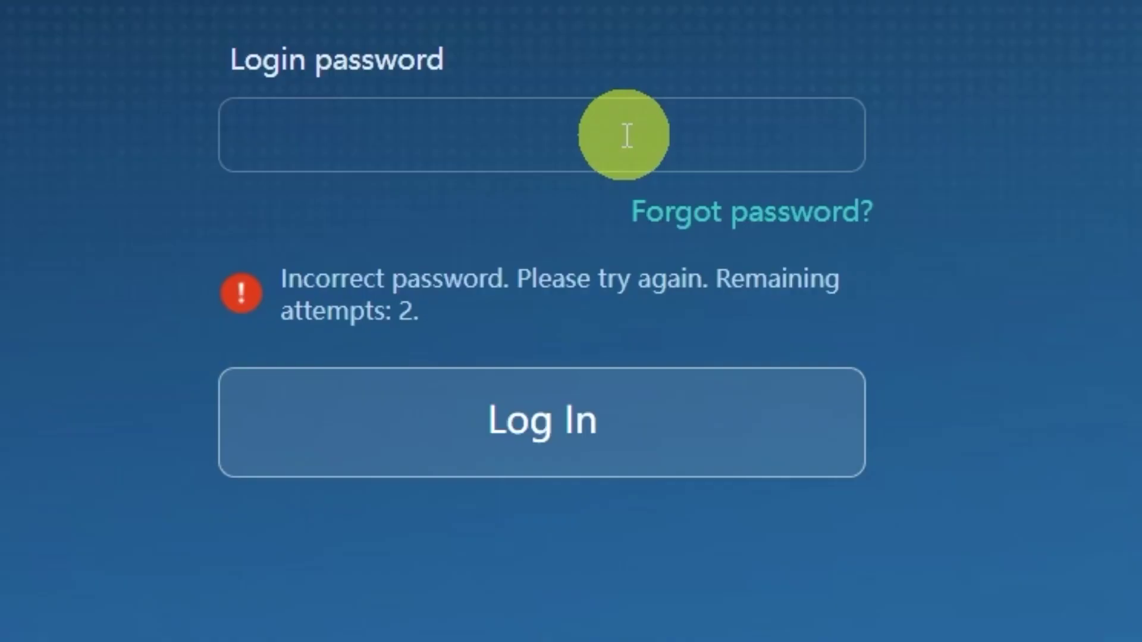
type("password12")
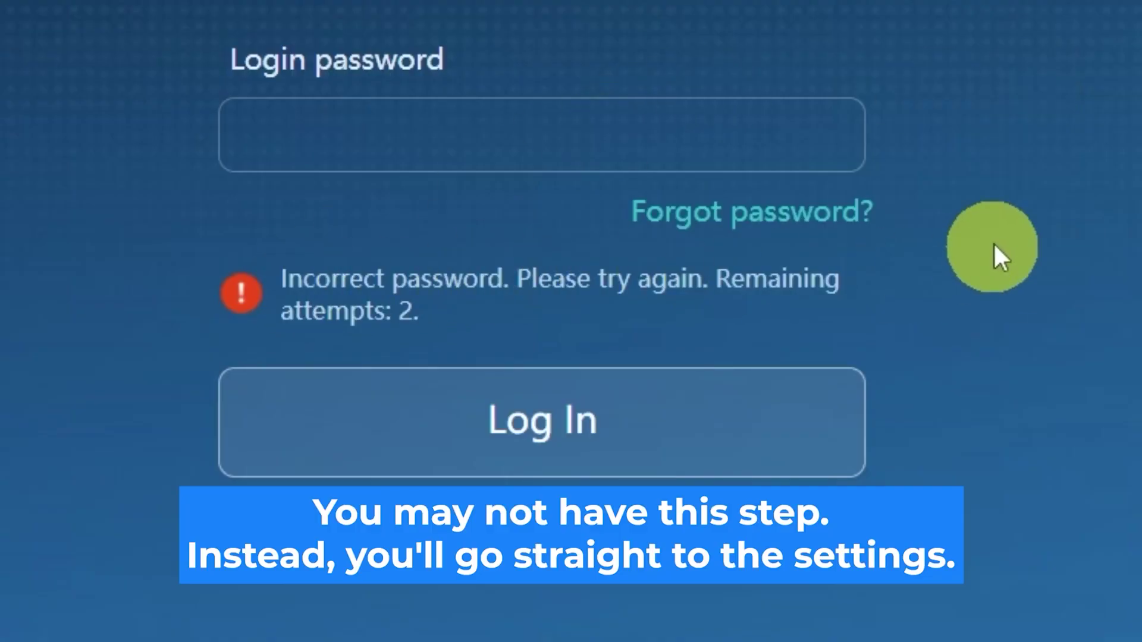
left_click(625, 132)
type("admin")
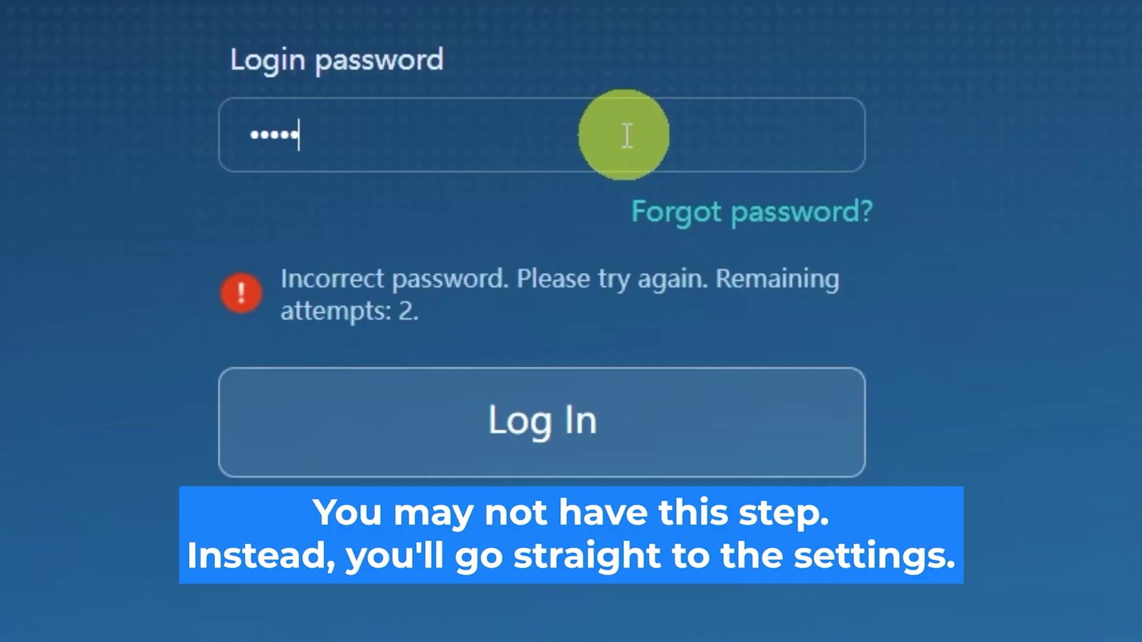
type("123456")
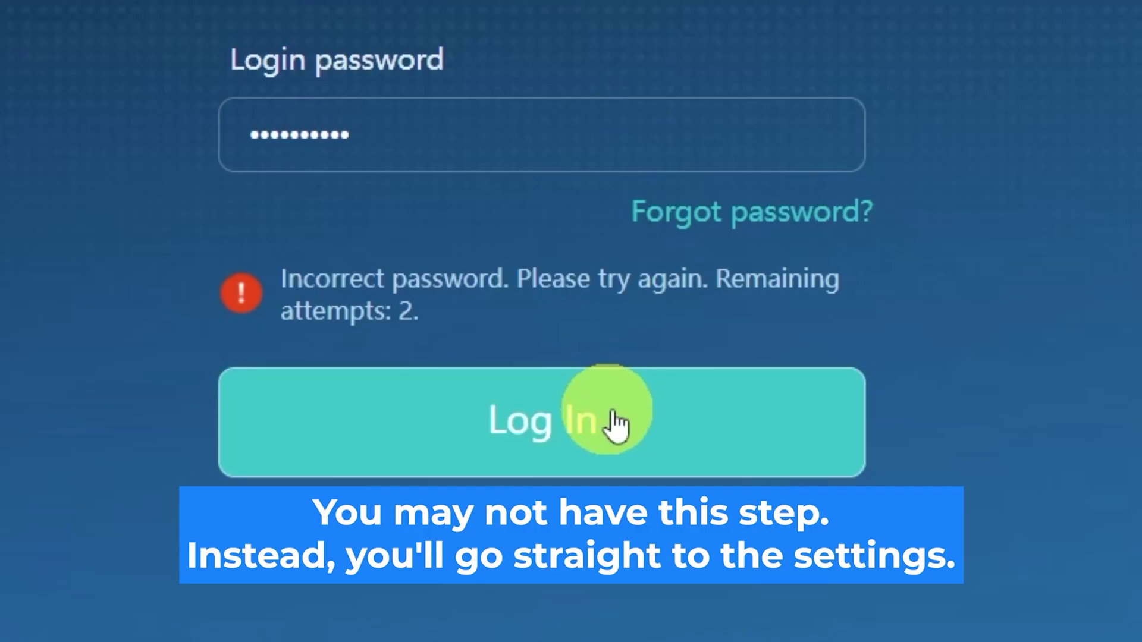
left_click(615, 423)
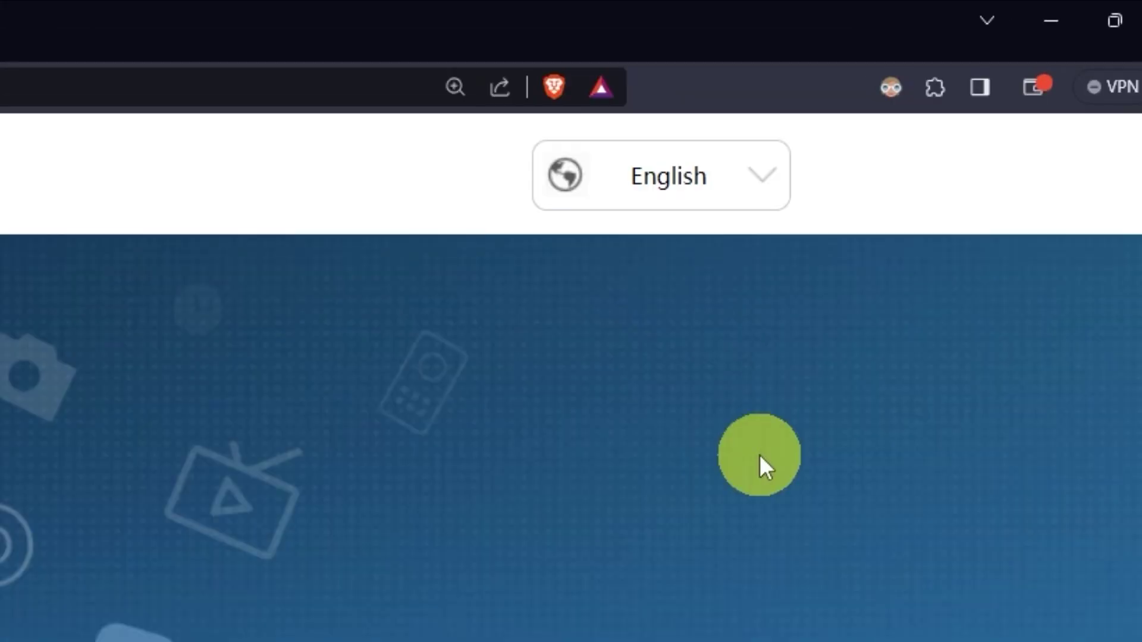
Check the interface language list and keep English
left_click(771, 187)
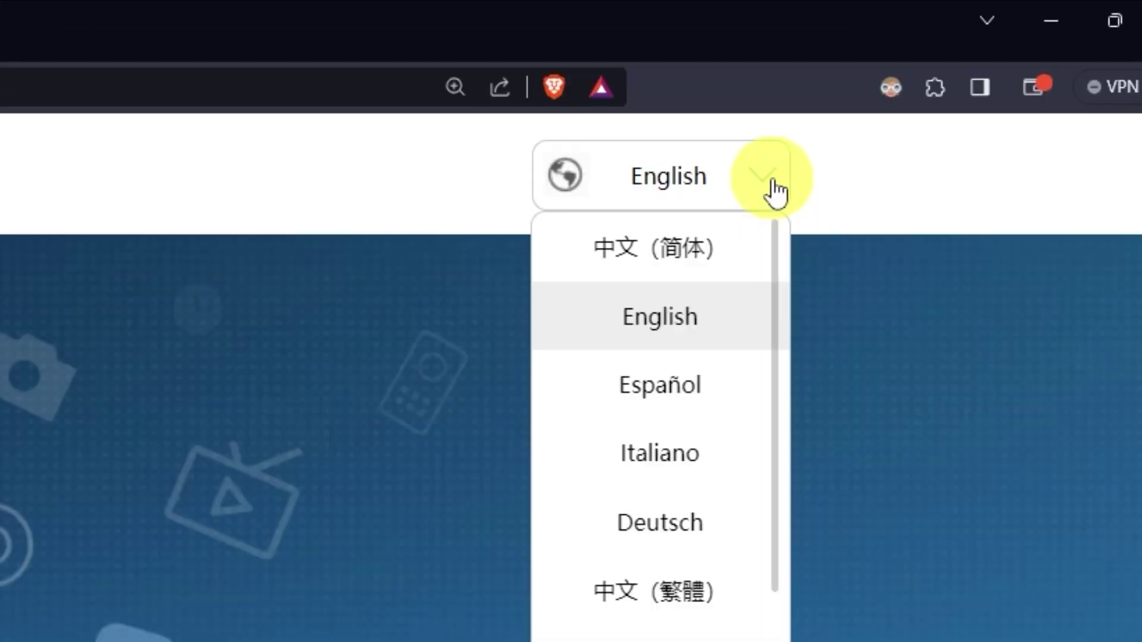
scroll(697, 359, "down", 6)
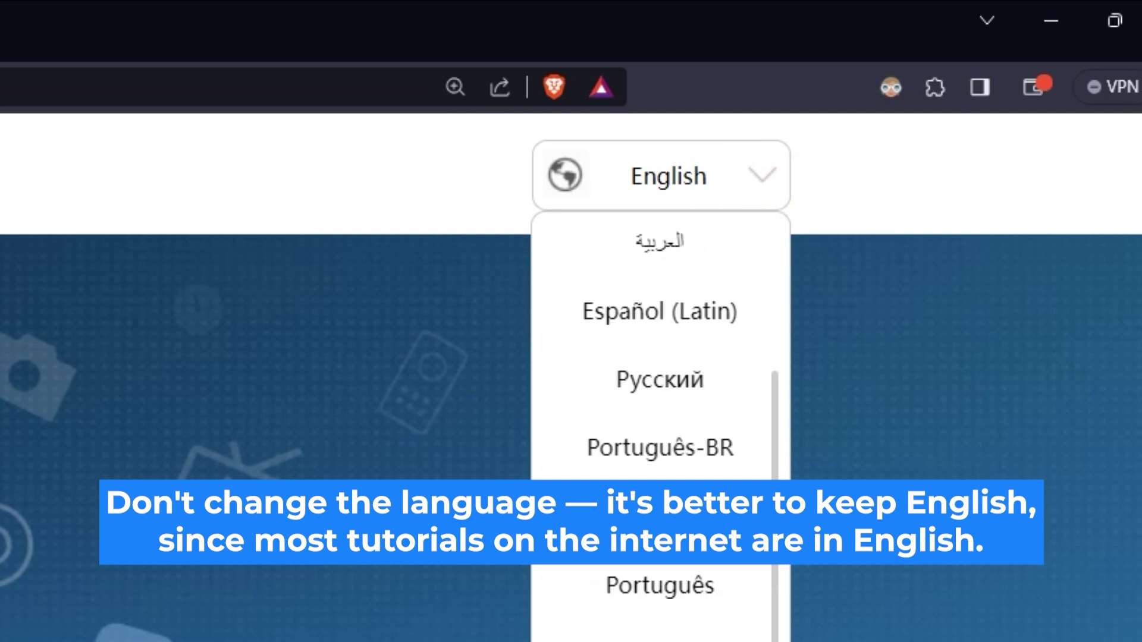
scroll(660, 417, "up", 6)
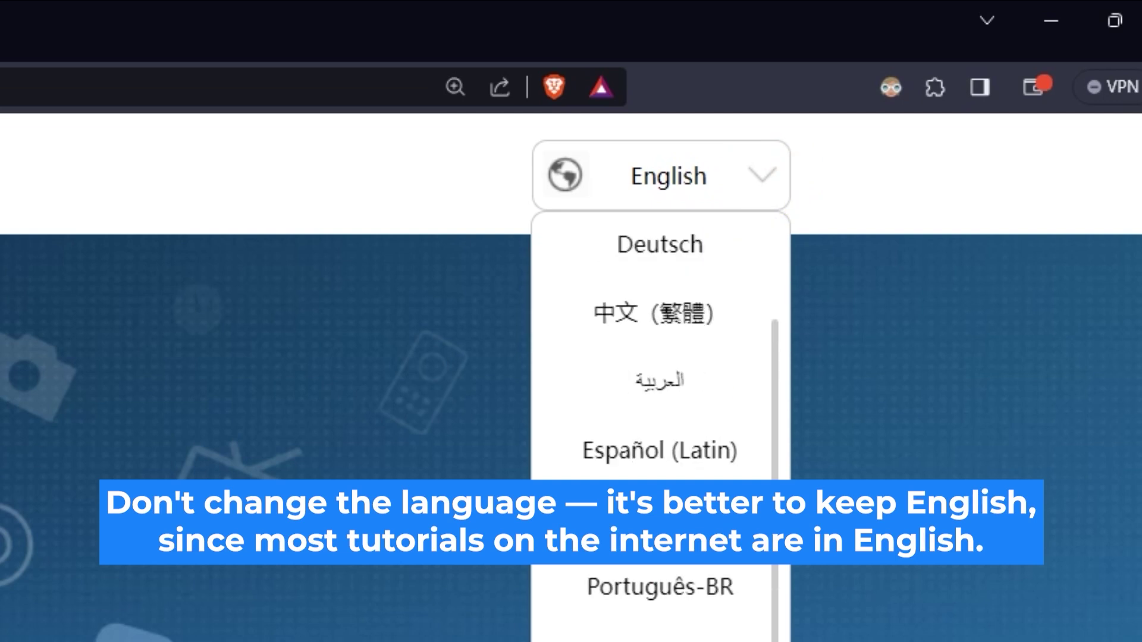
left_click(365, 591)
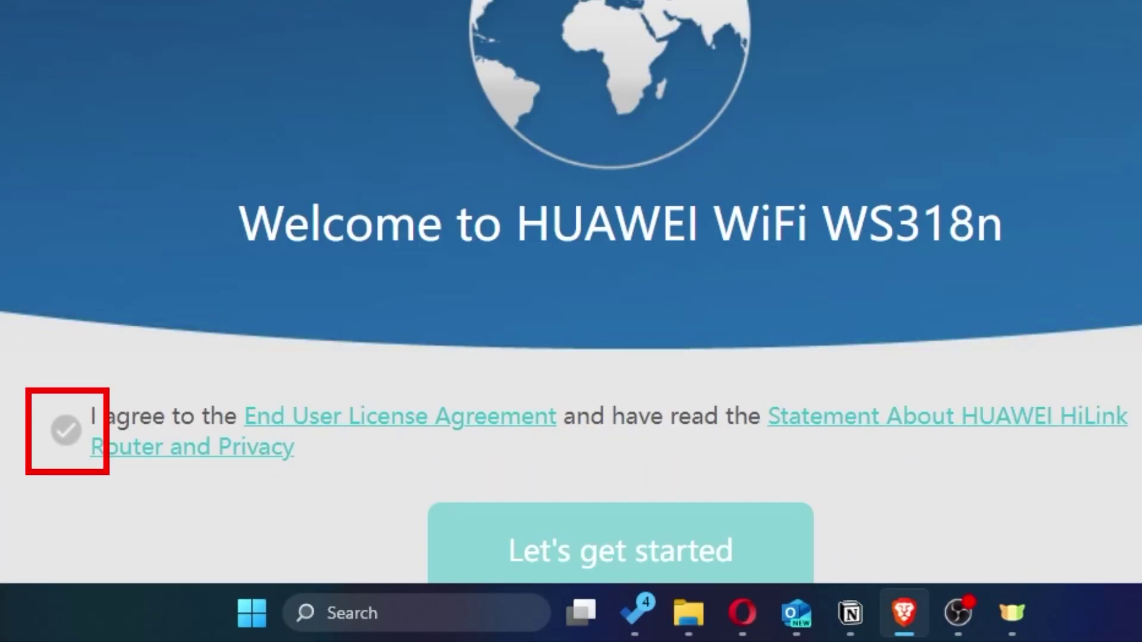
Accept the license agreement and privacy statement and start the router setup
left_click(64, 428)
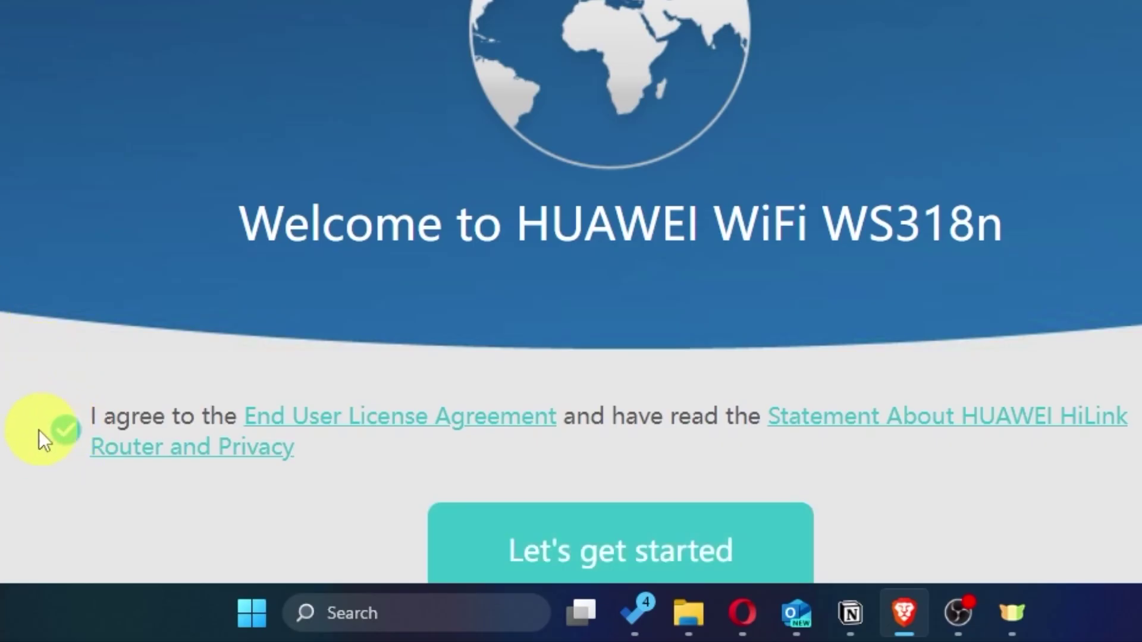
scroll(571, 297, "down", 2)
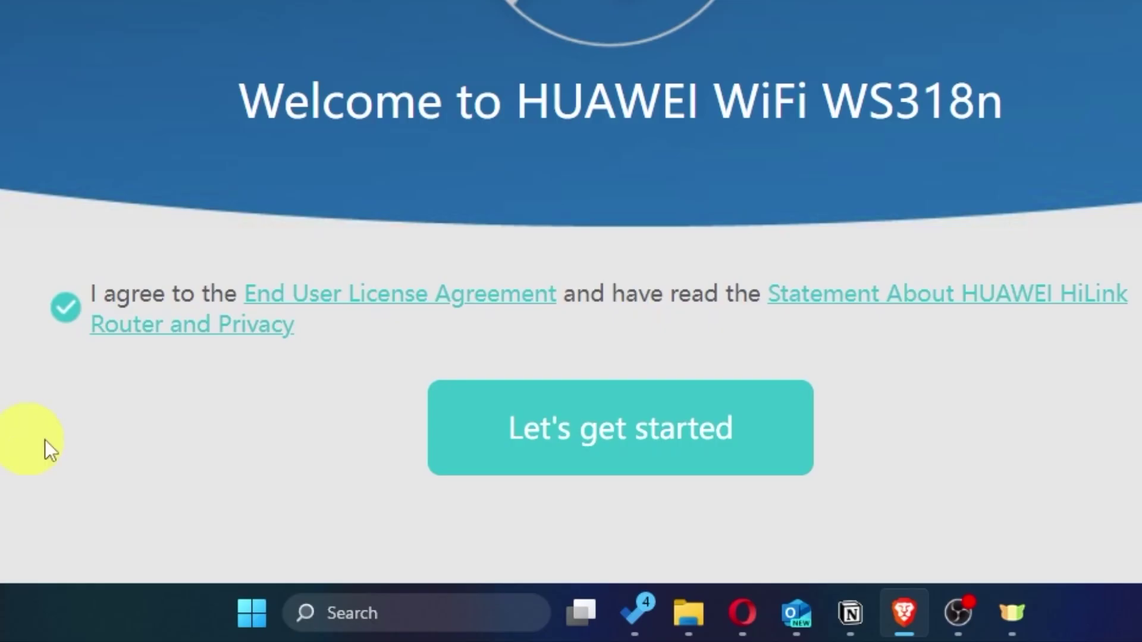
left_click(580, 461)
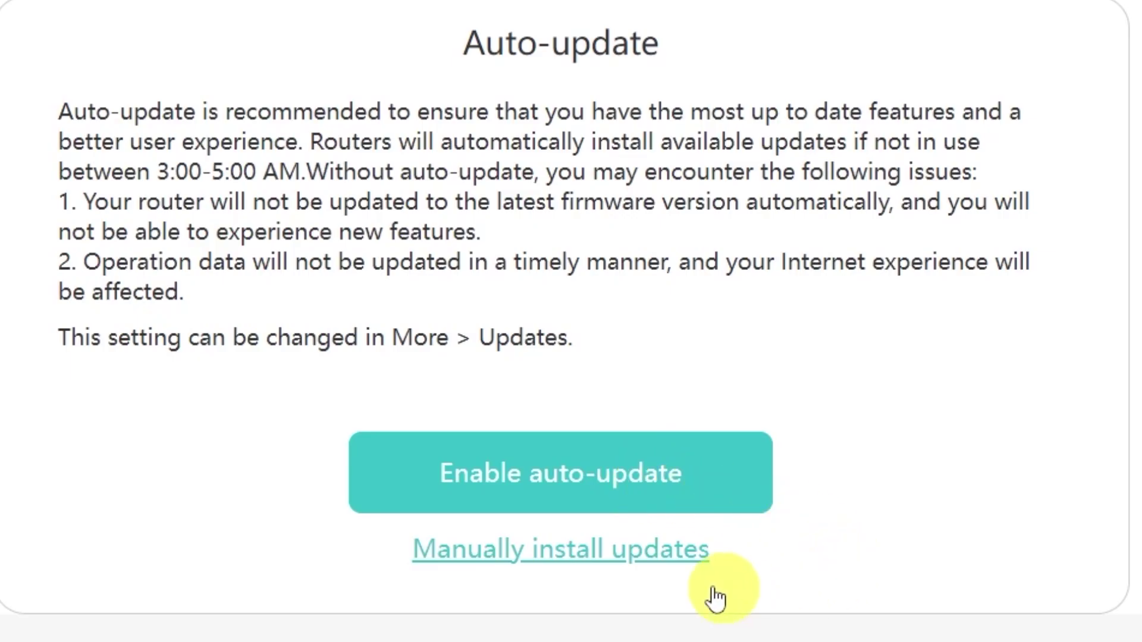
Choose to install updates manually instead of auto-updating
left_click(542, 558)
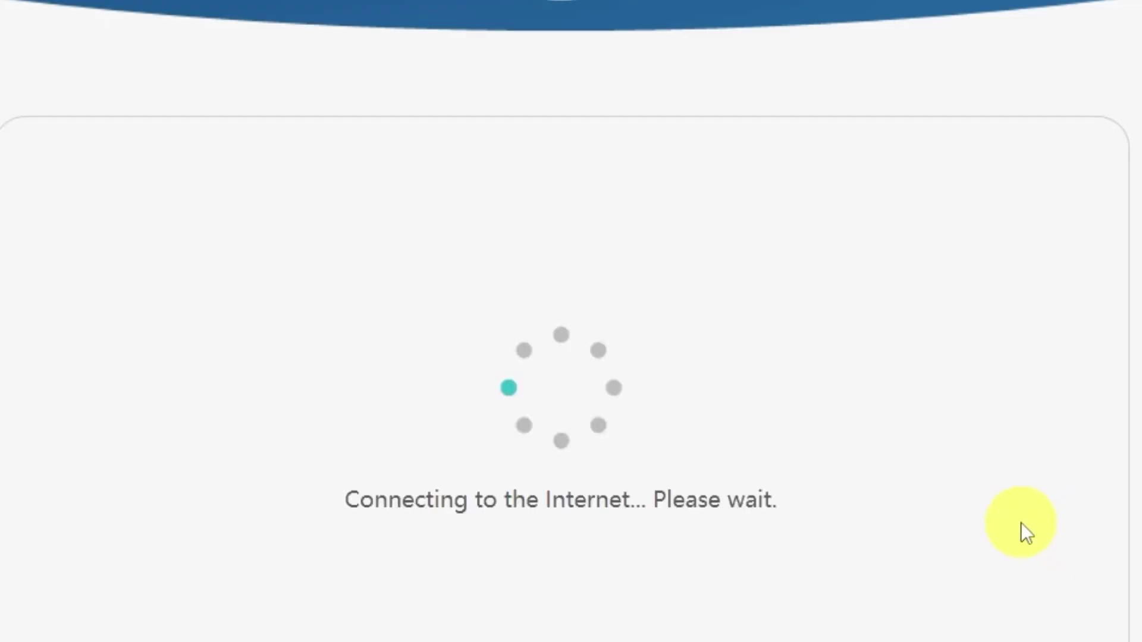
scroll(1022, 518, "down", 4)
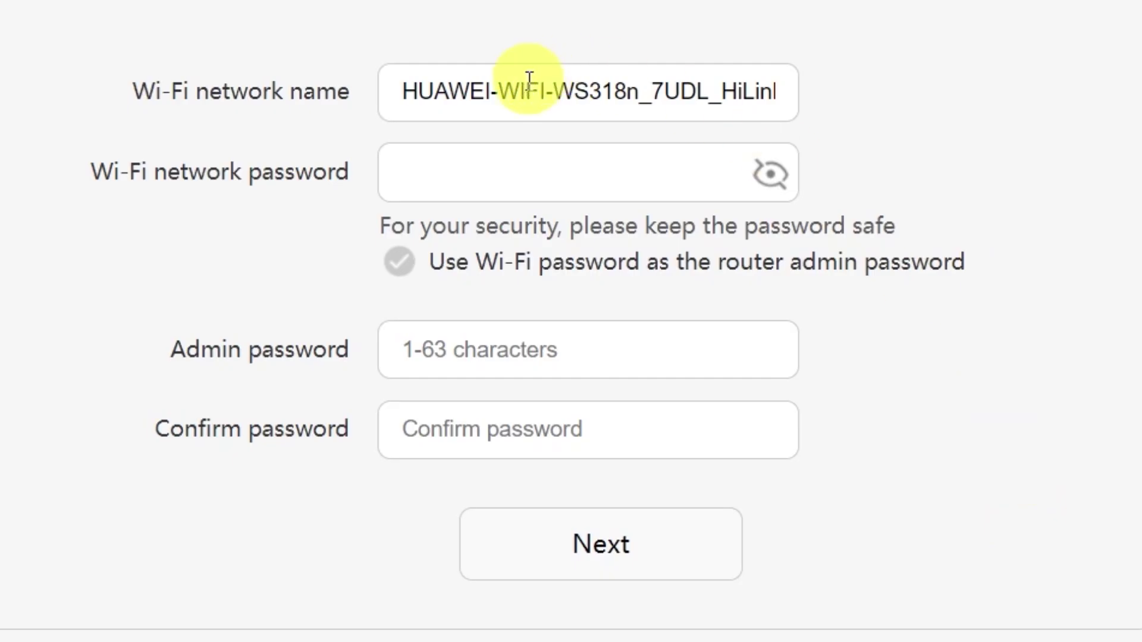
Shorten the Wi-Fi name to 'HUAWEI' and enter a Wi-Fi password
left_click_drag(485, 93, 908, 81)
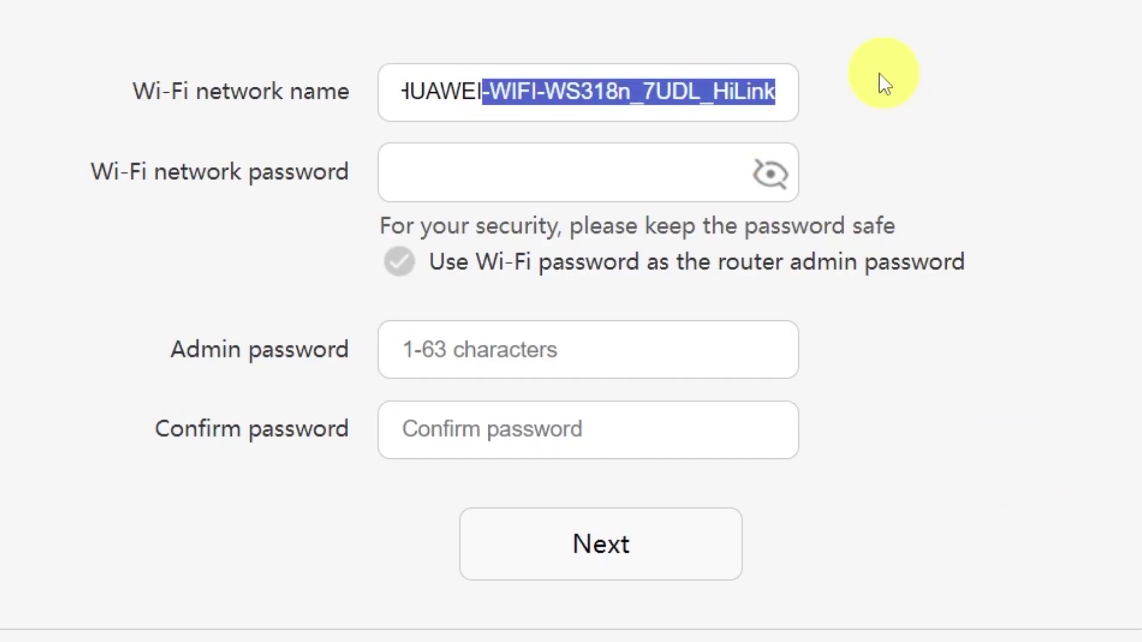
key("BackSpace")
left_click(555, 171)
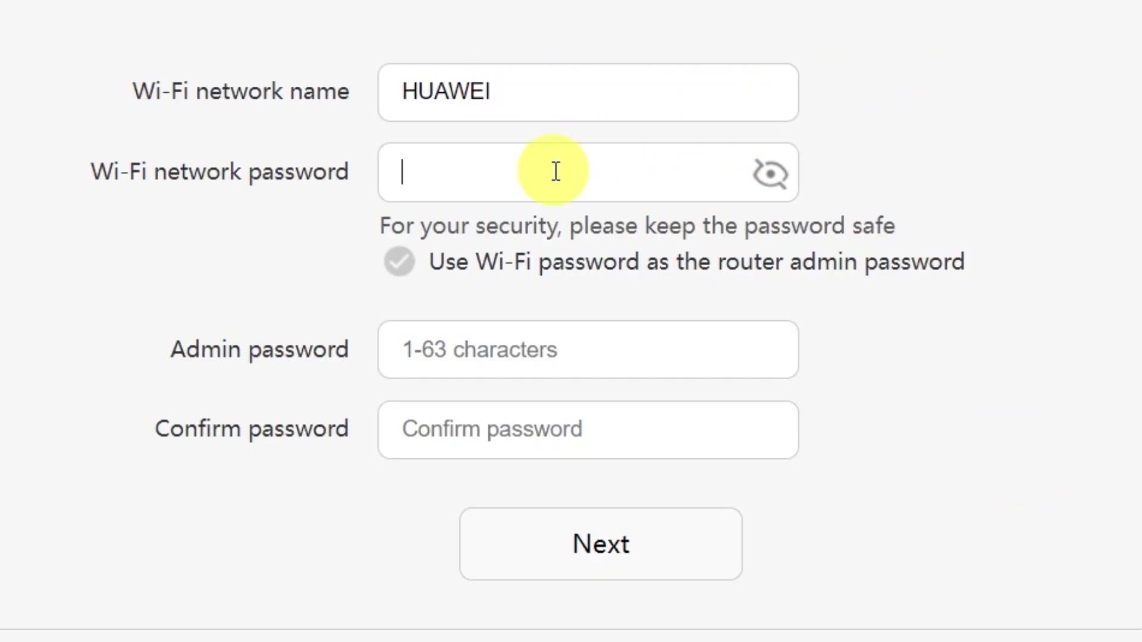
type("12345")
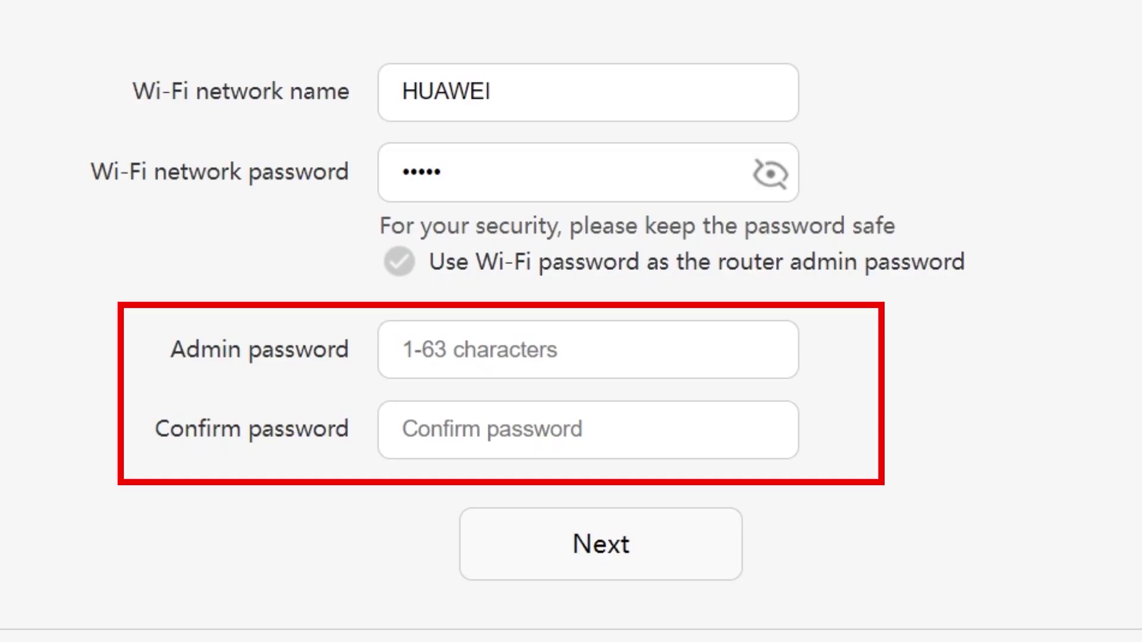
Reuse the Wi-Fi password as the admin password, retyping a longer Wi-Fi password
left_click(506, 350)
left_click(510, 423)
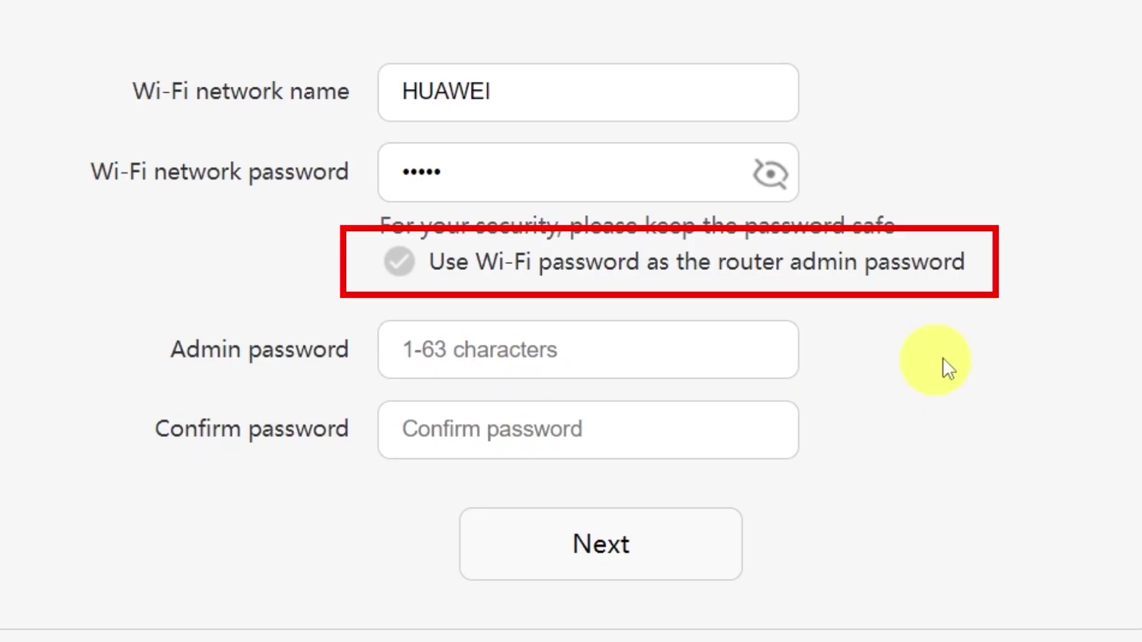
left_click(399, 263)
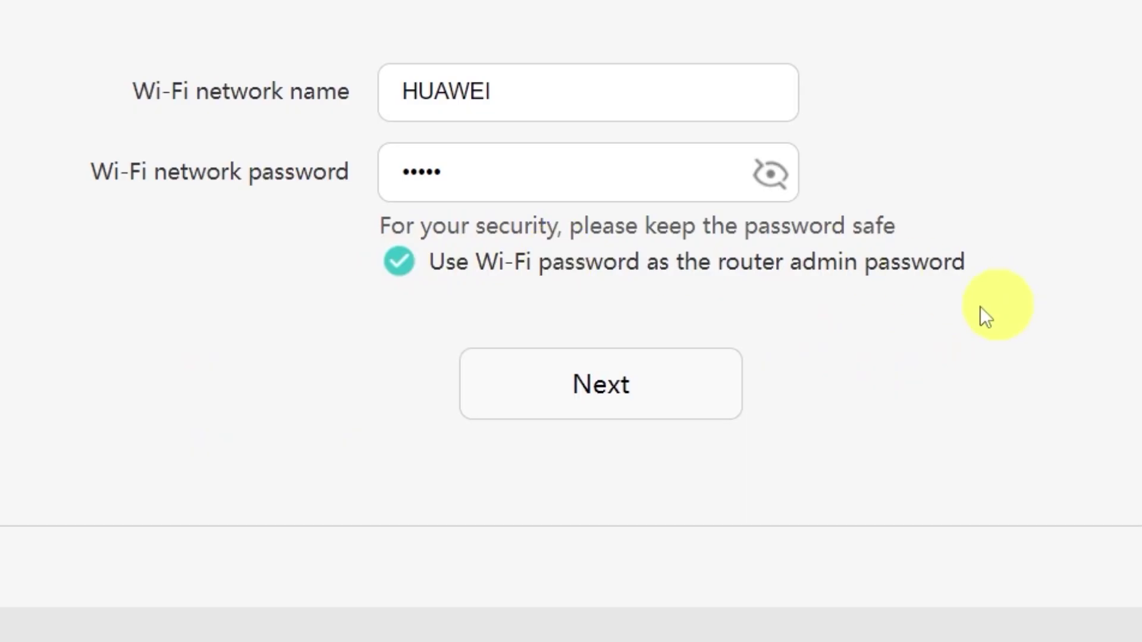
left_click(606, 385)
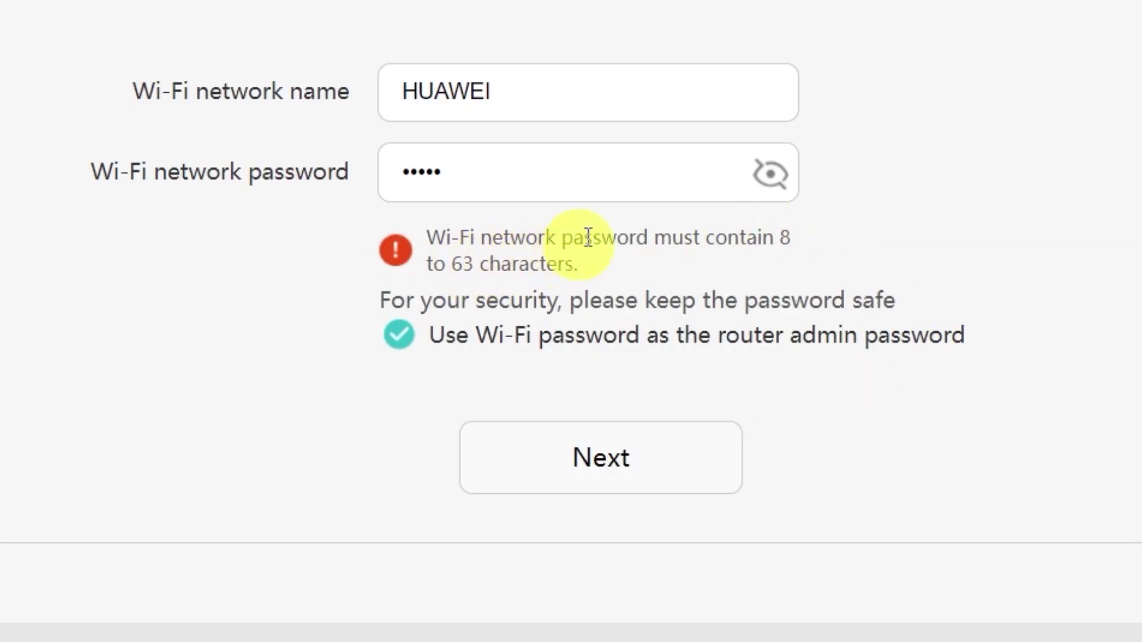
left_click(604, 177)
type("•••••")
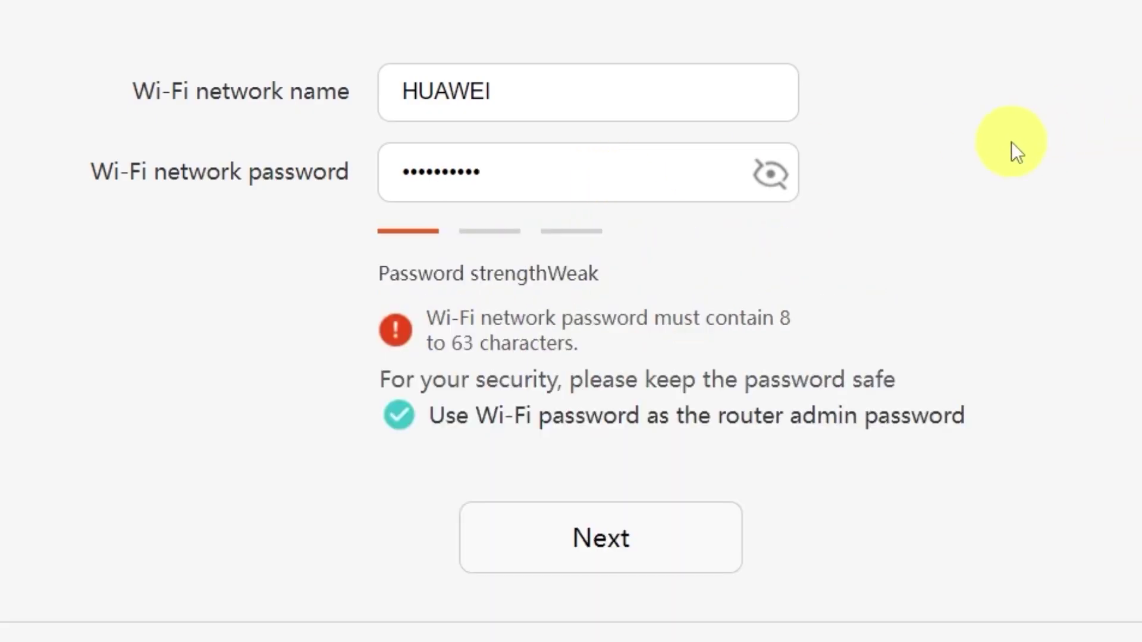
left_click(612, 552)
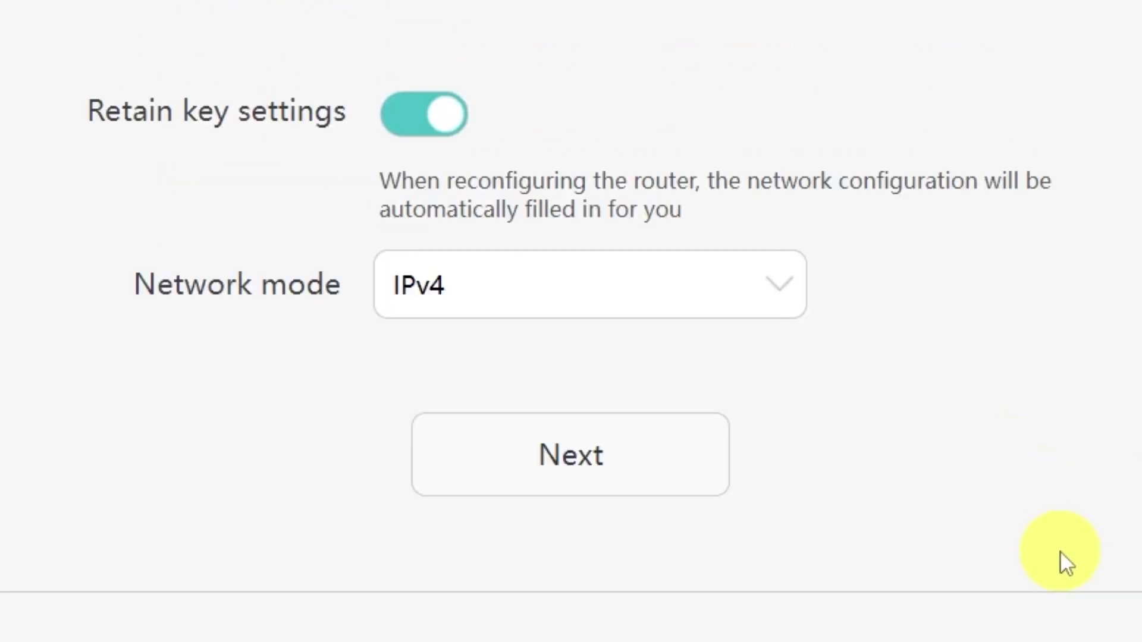
Keep the network mode at IPv4 to complete the setup wizard
left_click(783, 286)
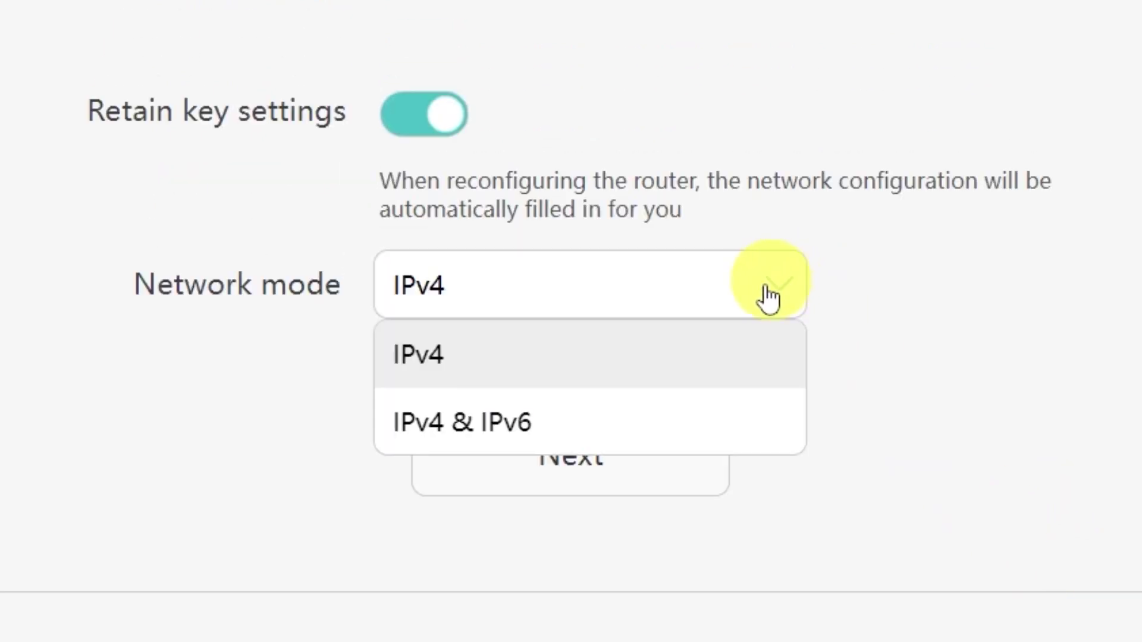
left_click(780, 286)
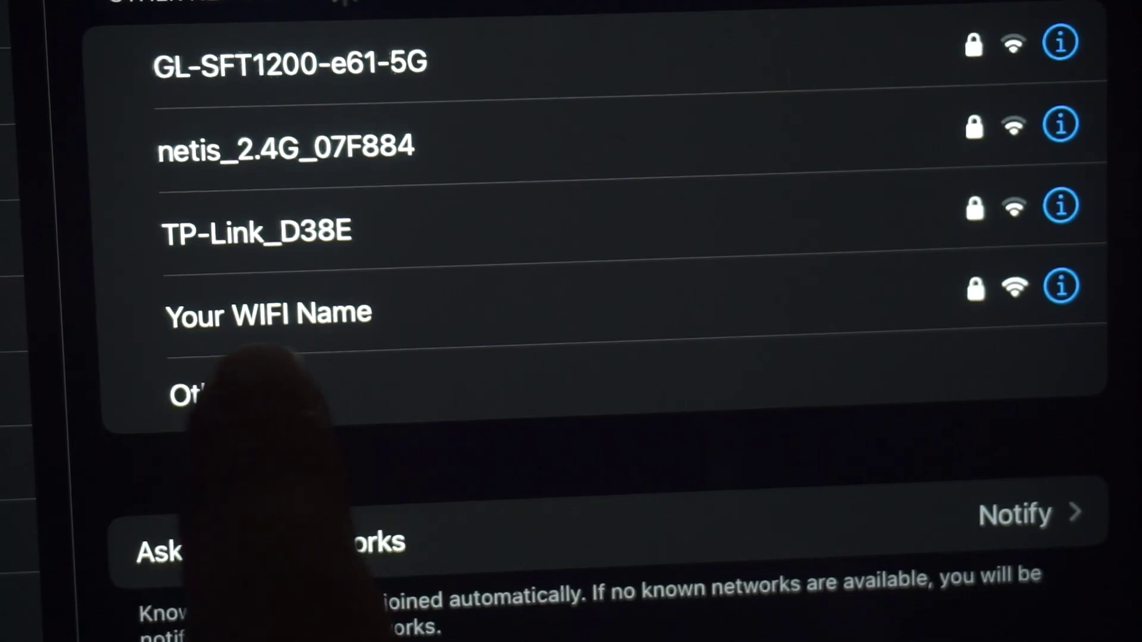
Select the 'Your WIFI Name' network in the iPad's Wi-Fi settings to join it
left_click(357, 316)
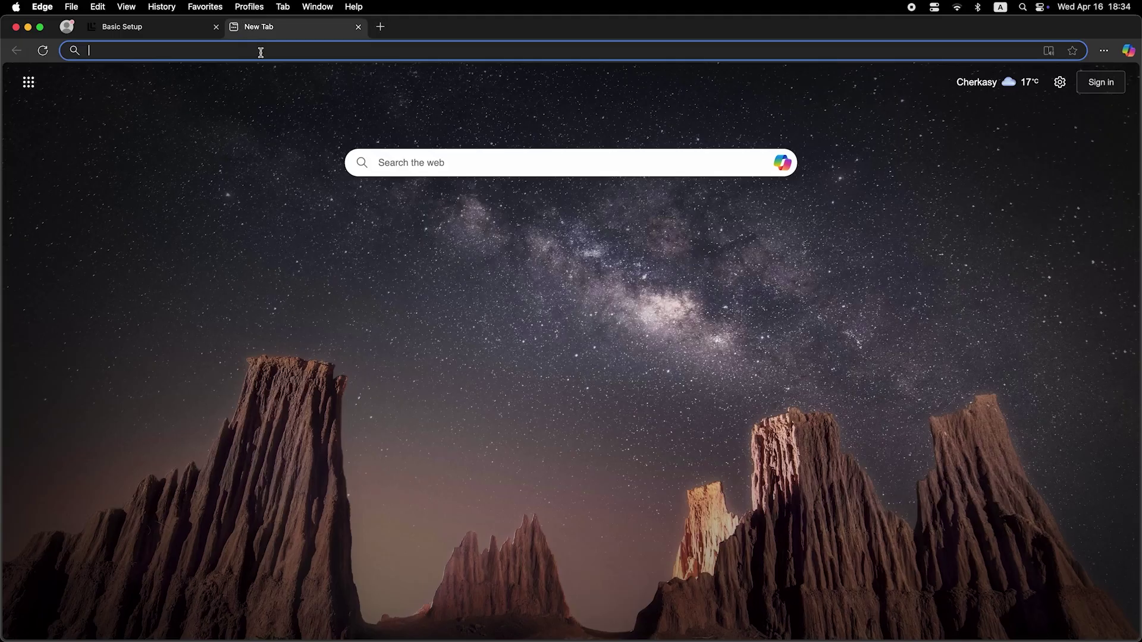
Run a stray 'dfdfdfdf' address-bar search, then enter the new router login password
left_click(261, 53)
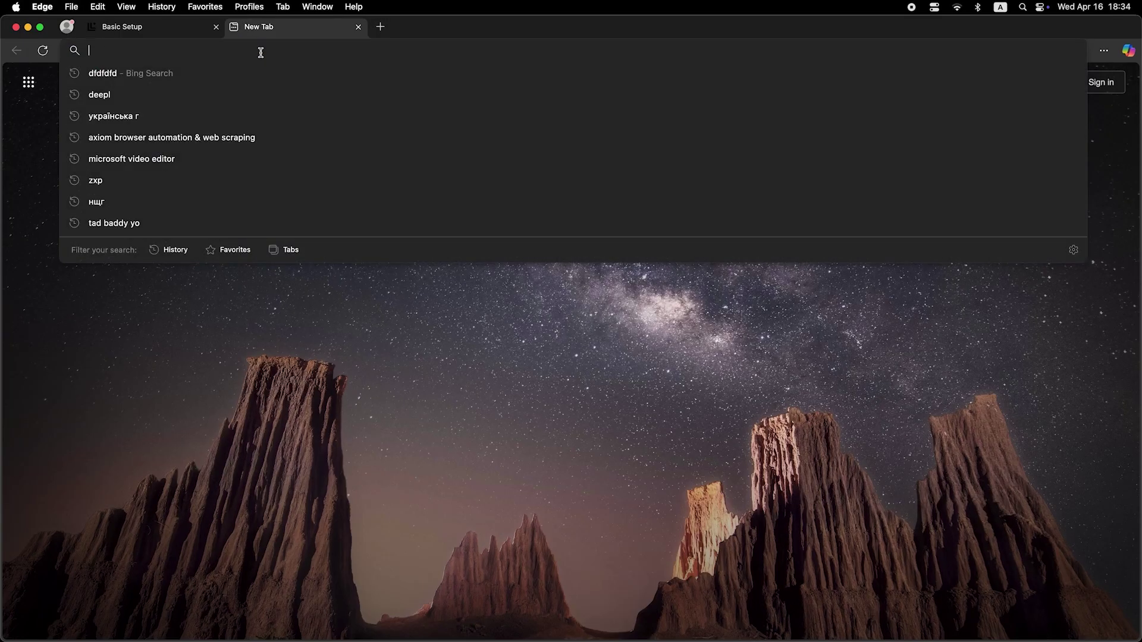
type("dfdfdfdf")
key("Return")
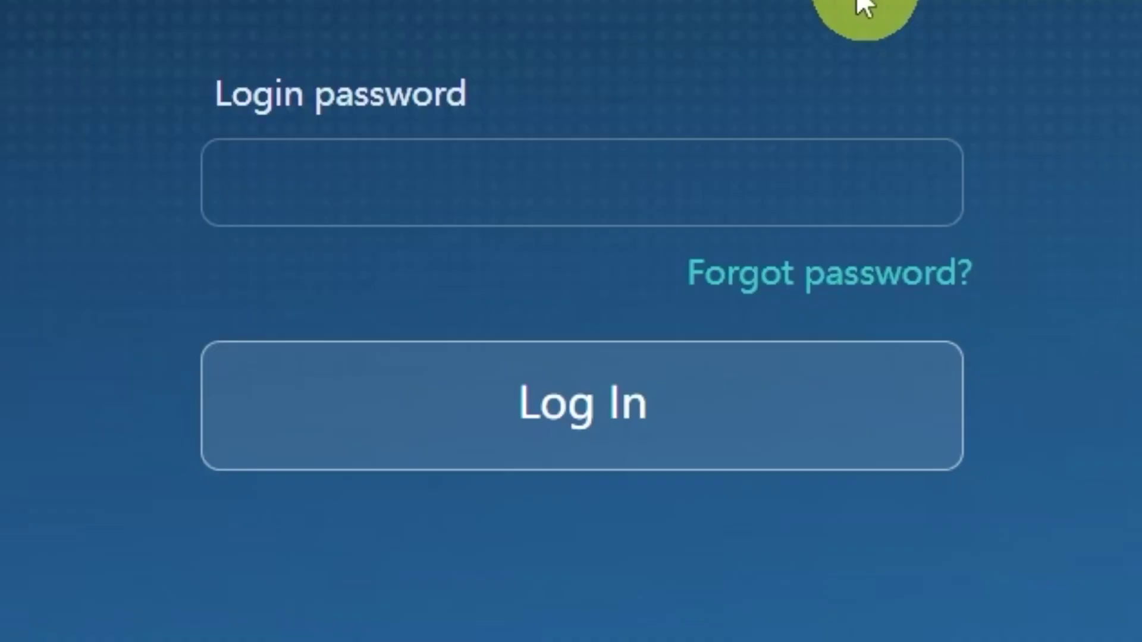
left_click(765, 196)
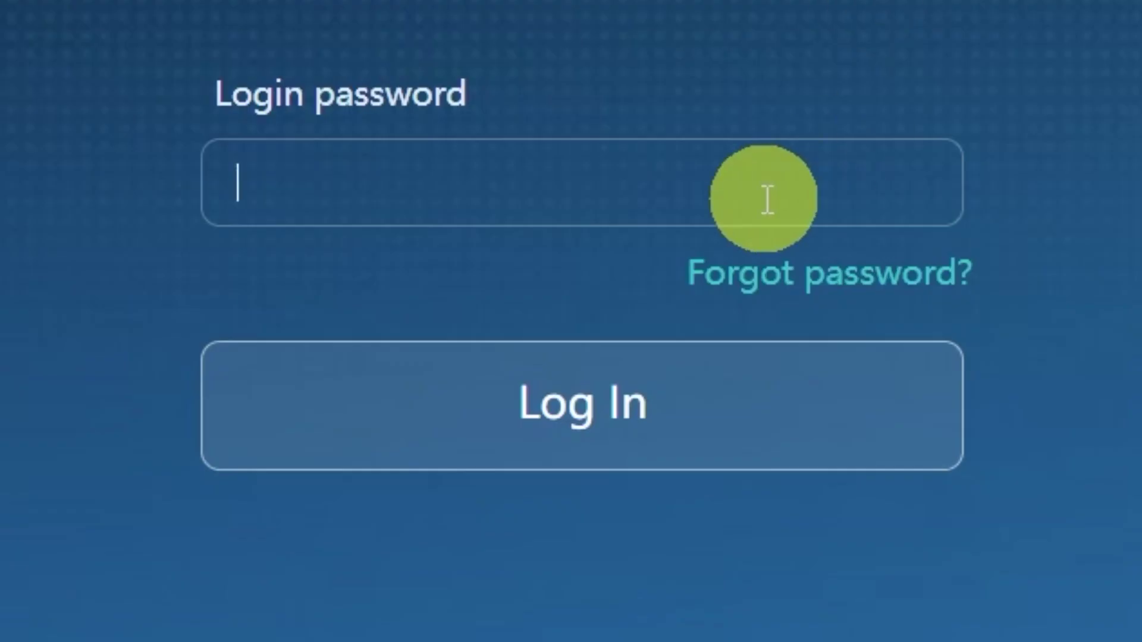
type("•••••••••••")
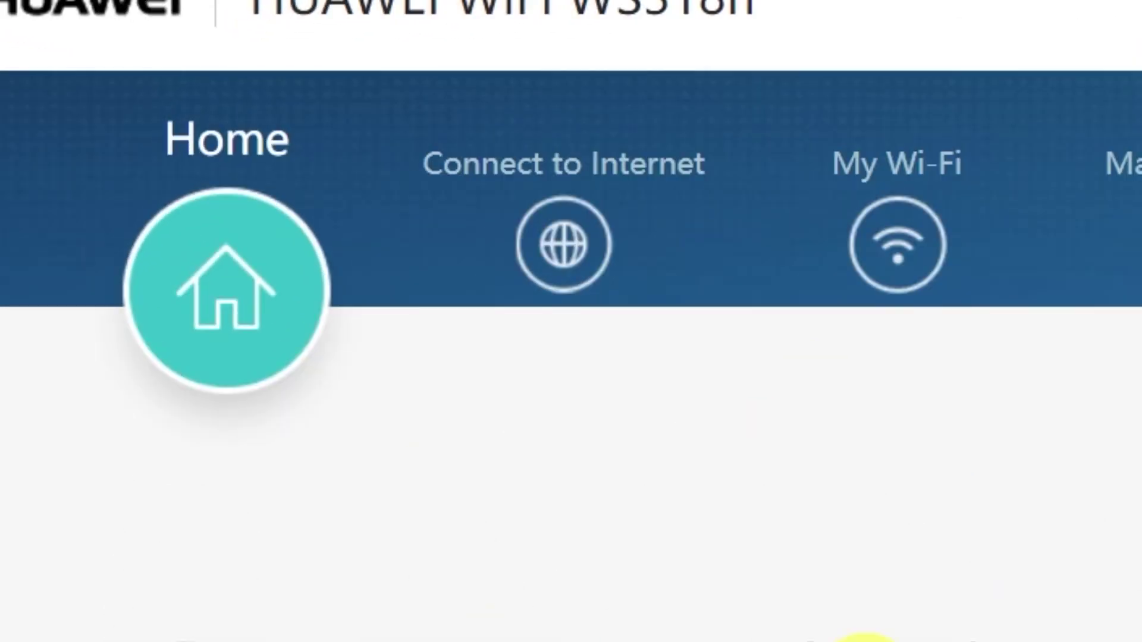
Set the Internet connection's MAC clone to PC MAC address, save, and return Home
left_click(564, 246)
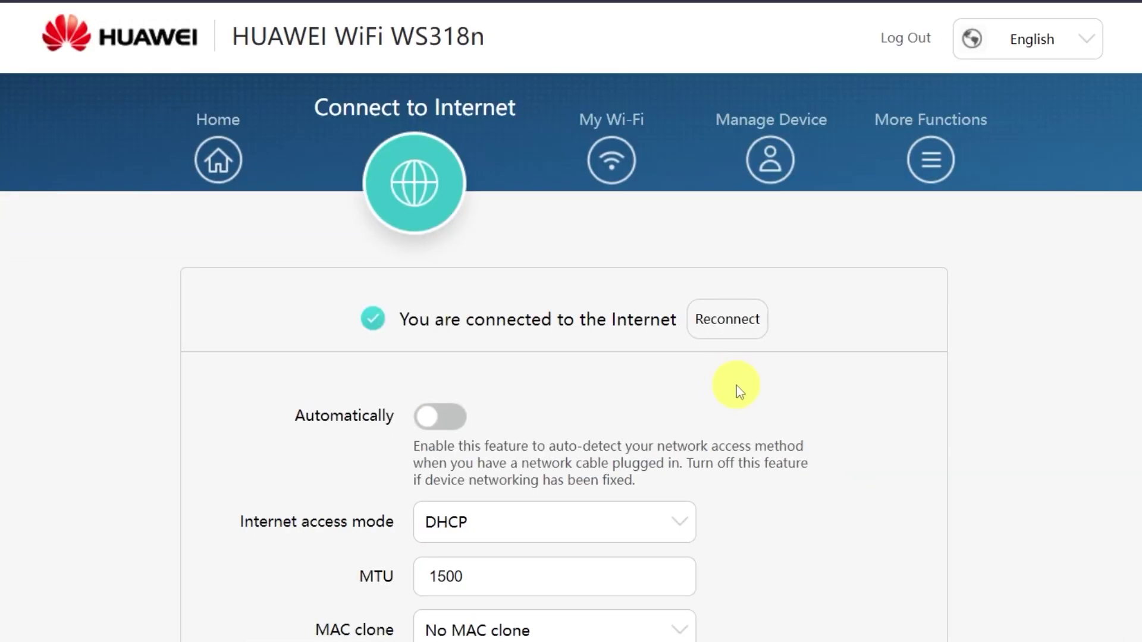
scroll(737, 385, "down", 4)
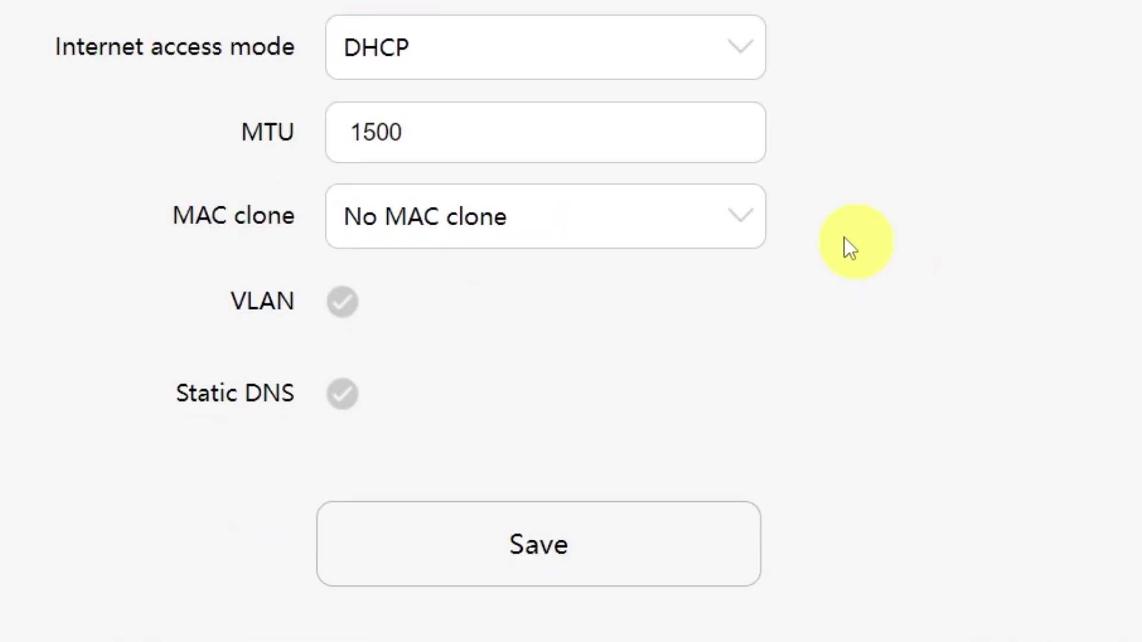
left_click(728, 222)
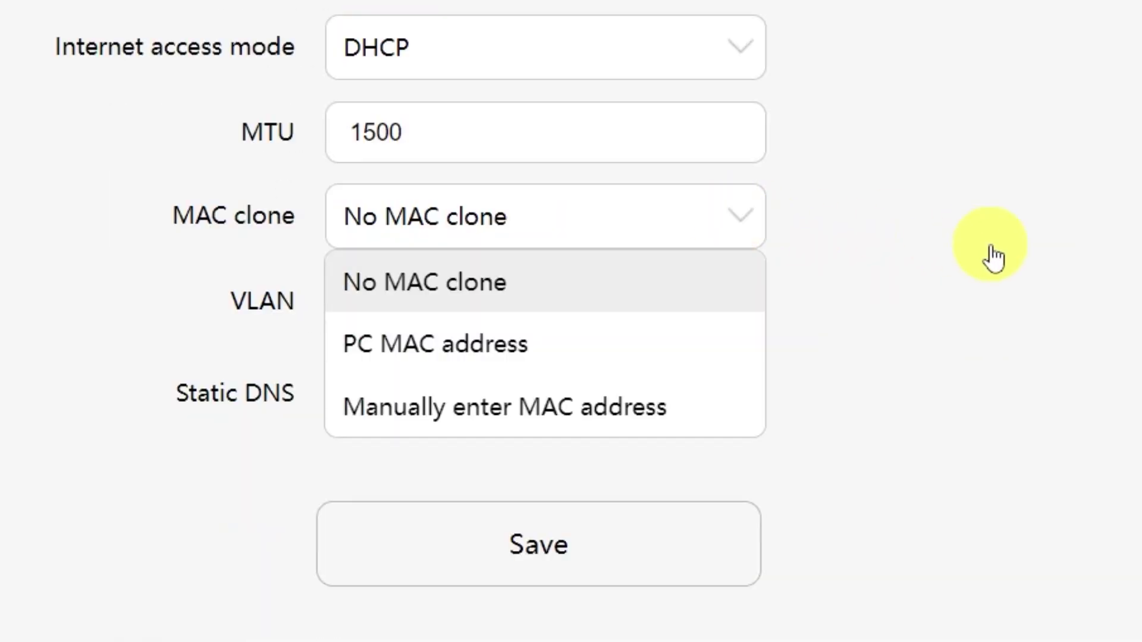
left_click(551, 364)
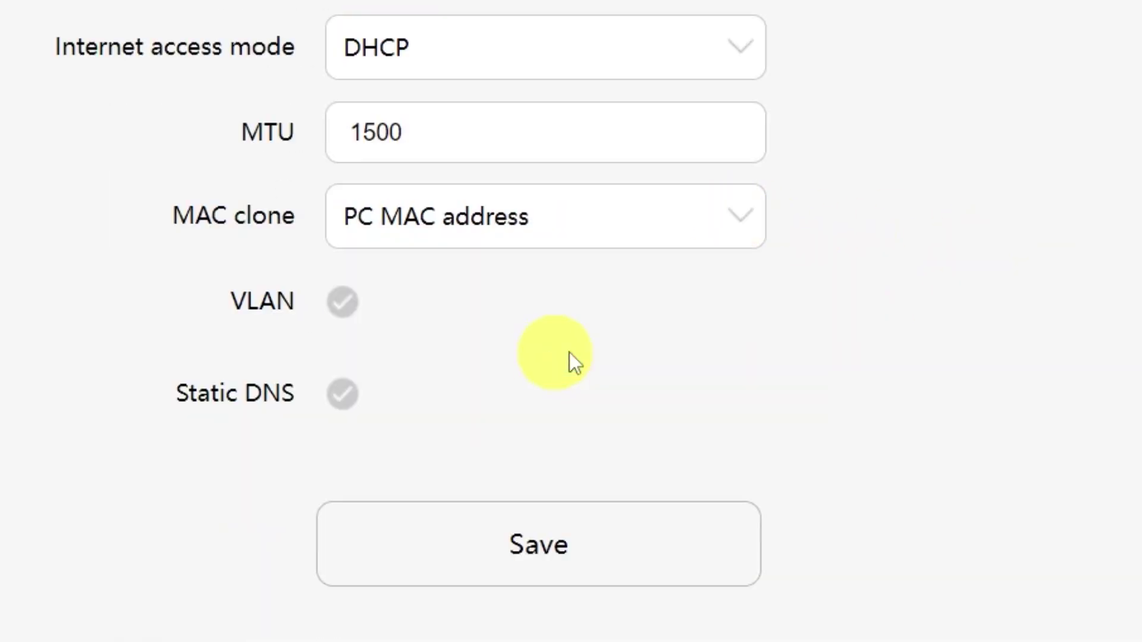
left_click(576, 560)
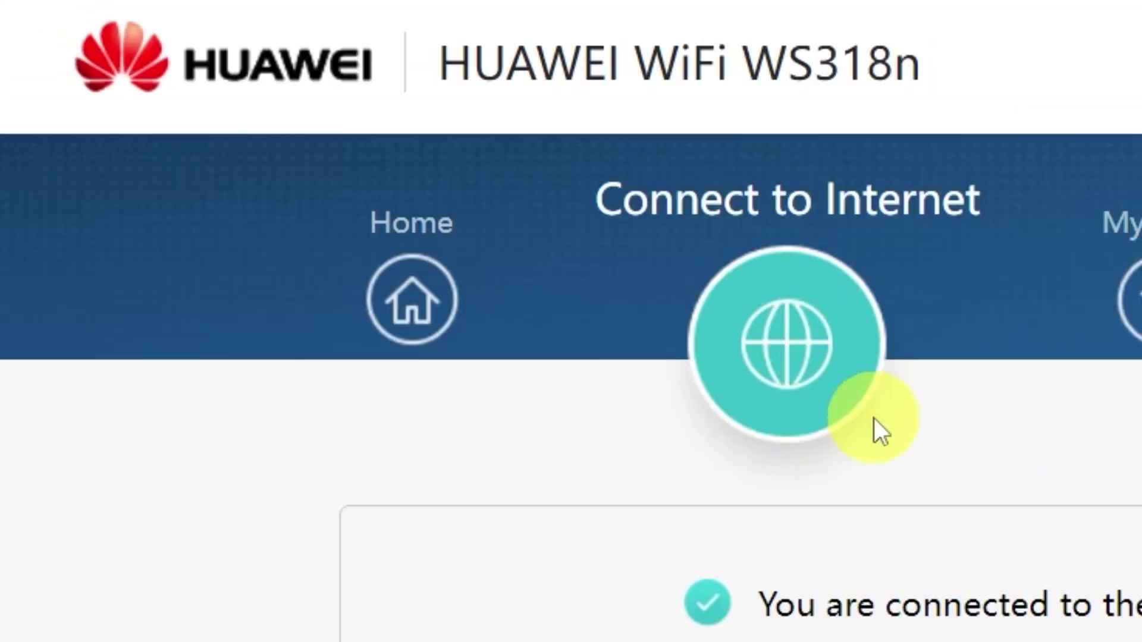
left_click(430, 304)
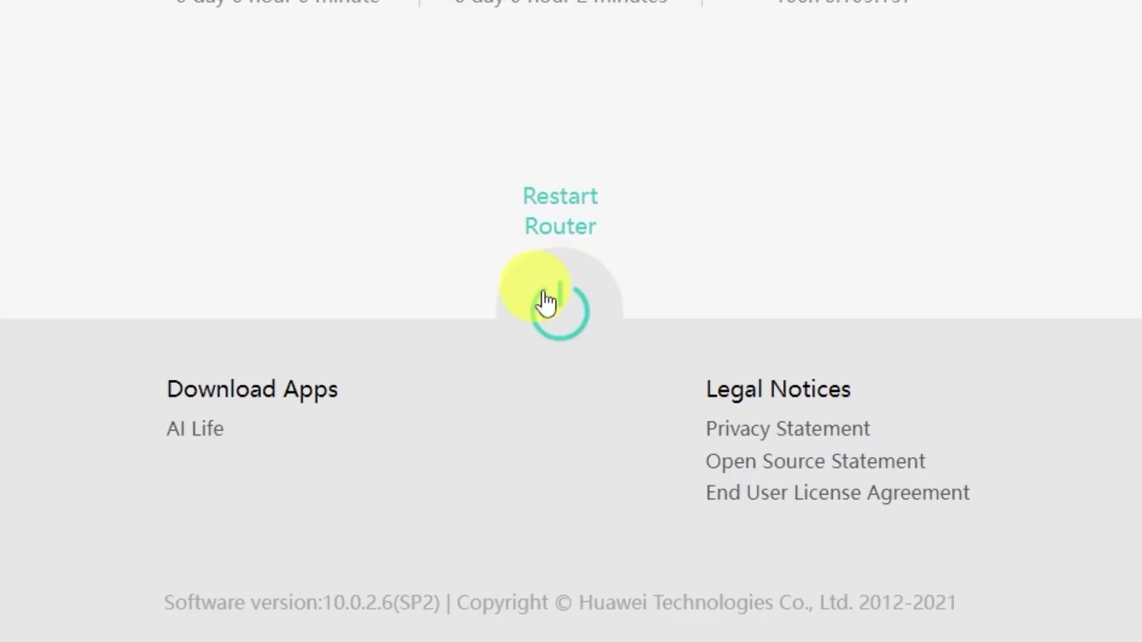
Restart the WS318n router and confirm the restart prompt
left_click(546, 303)
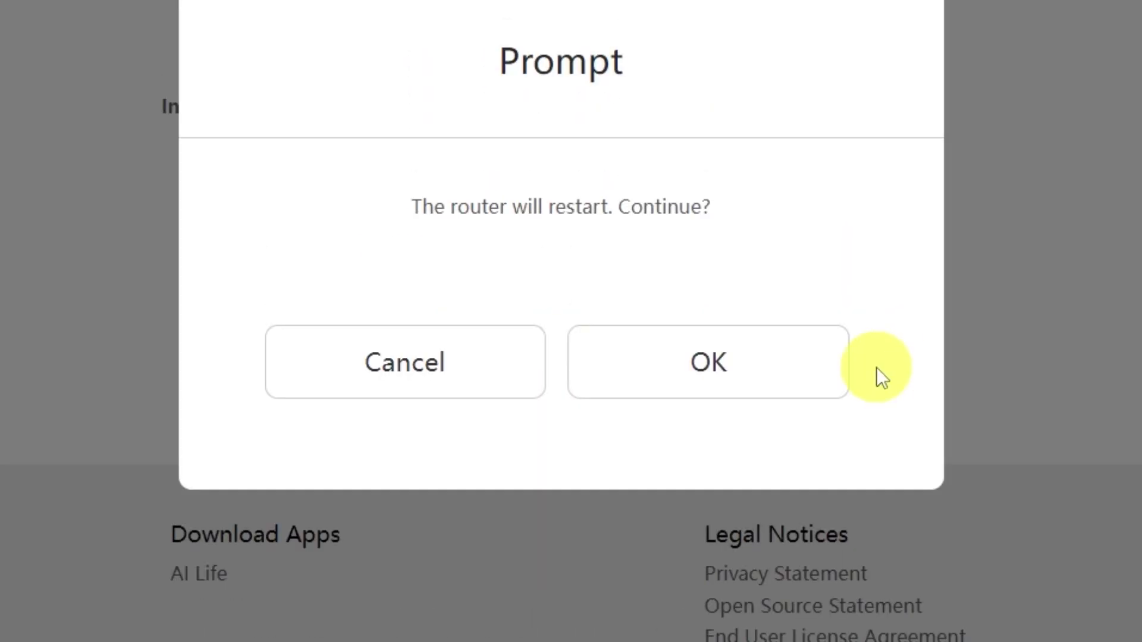
left_click(770, 383)
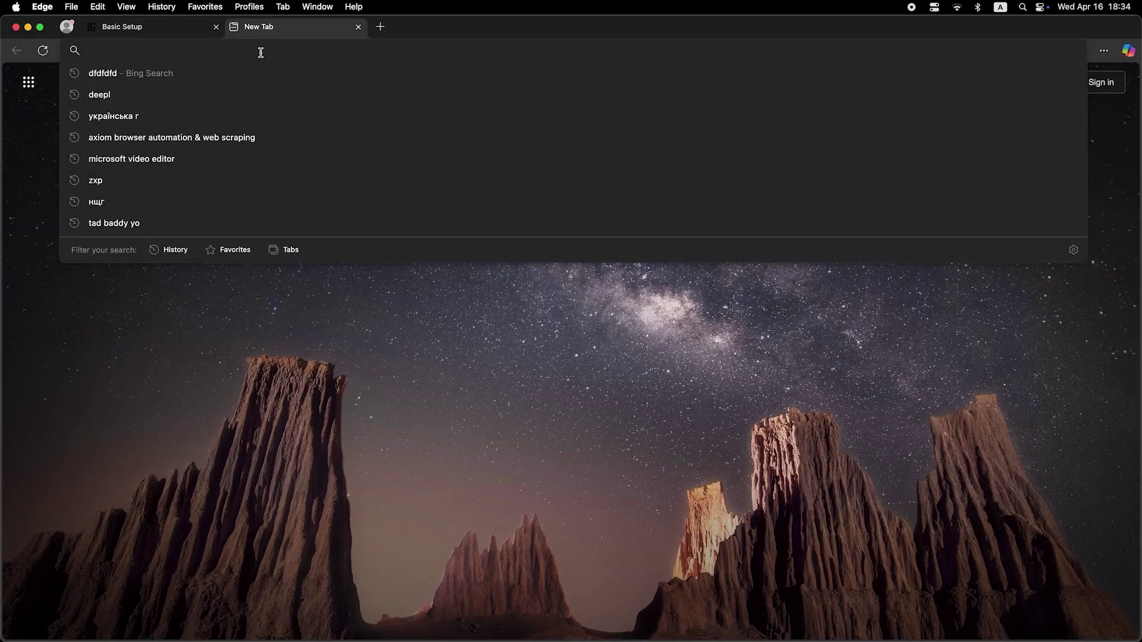
Search Bing for 'dfdfdfdf' from the Edge address bar
type("dfdfdfdf")
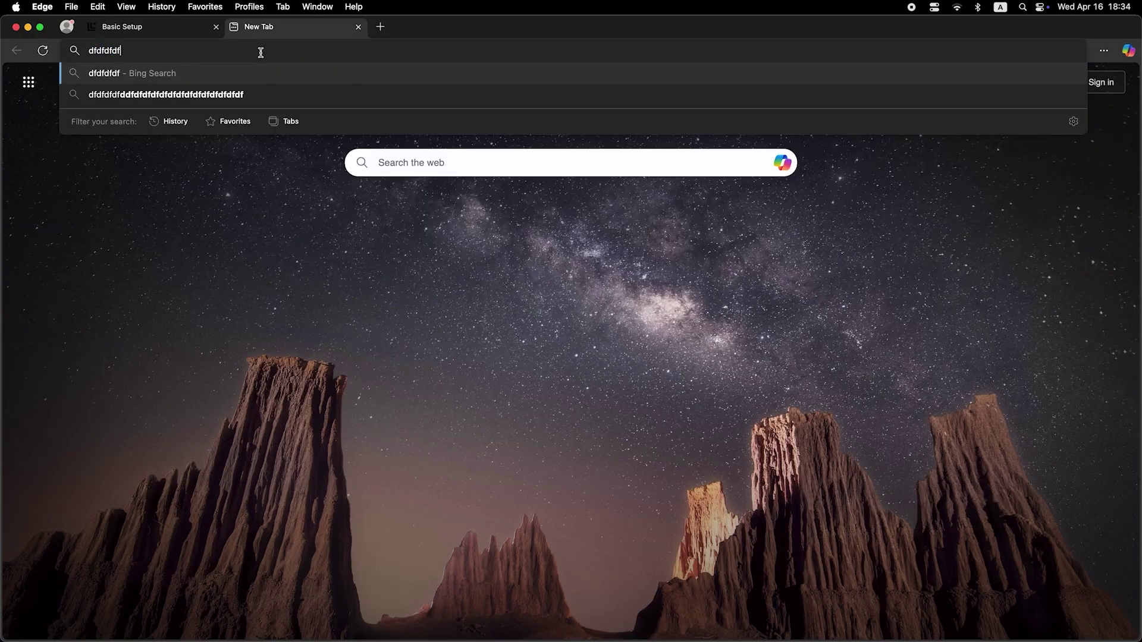
key("Return")
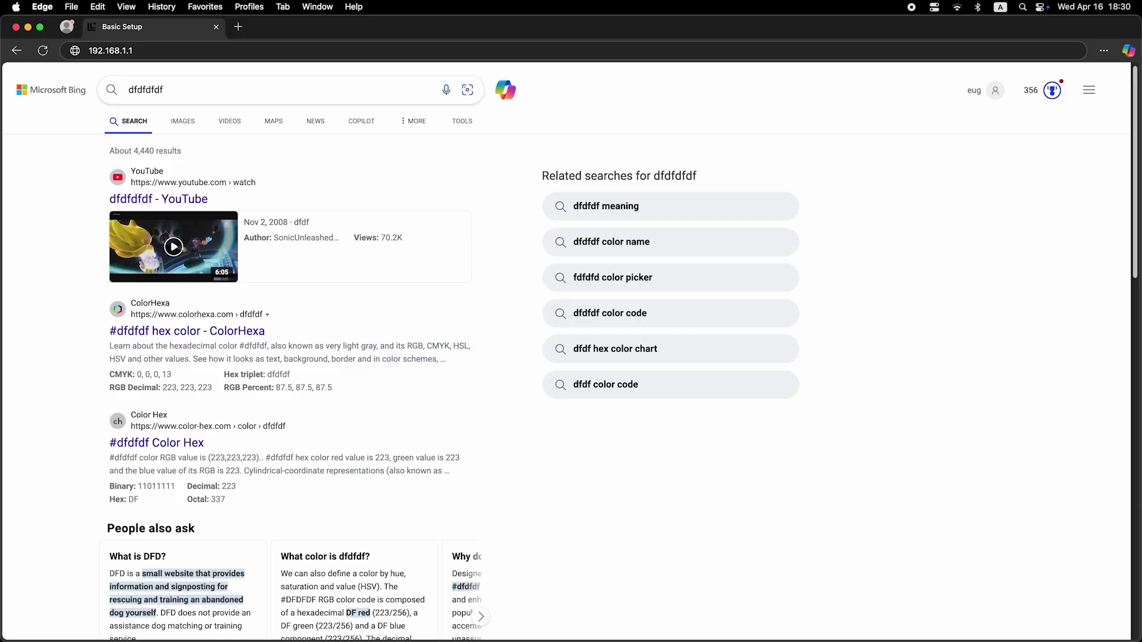